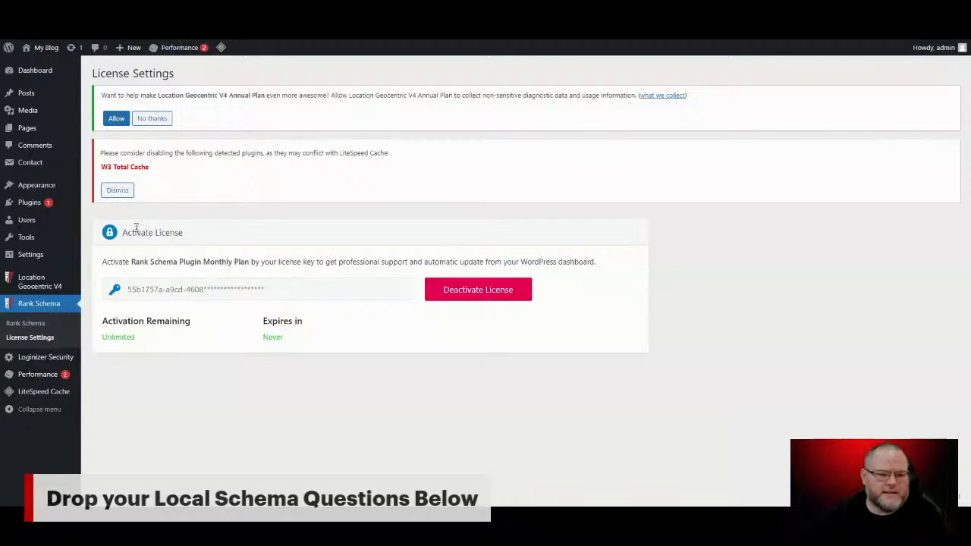
Step: Open the Rank Schema form and set the Main Category to Dentist
{"action": "left_click", "coordinate": [26, 323]}
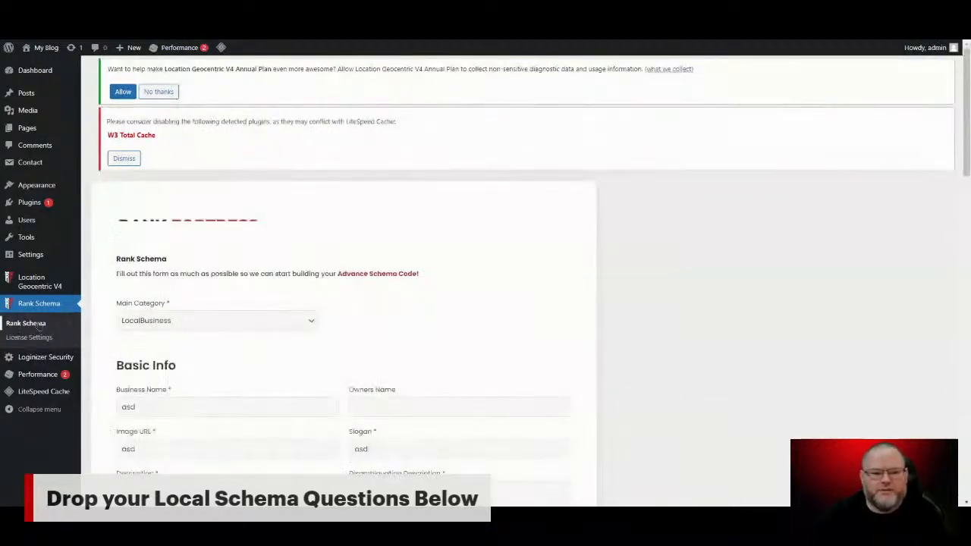
{"action": "left_click", "coordinate": [311, 325]}
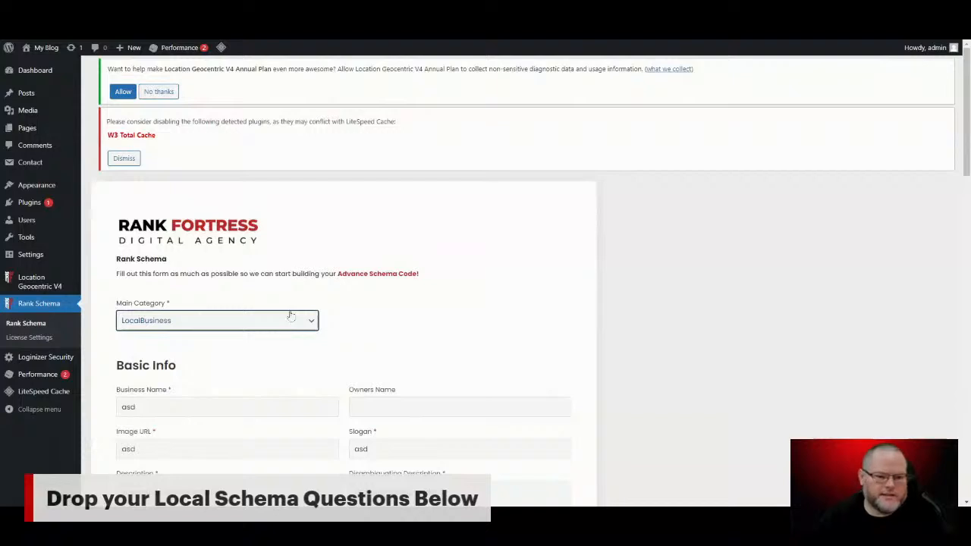
{"action": "left_click", "coordinate": [295, 310]}
Step: Examine the Basic Info fields, including business name, owner, image URL, slogan and descriptions, and the Primary Location section of the schema form
{"action": "scroll", "coordinate": [505, 324], "scroll_direction": "down", "scroll_amount": 3}
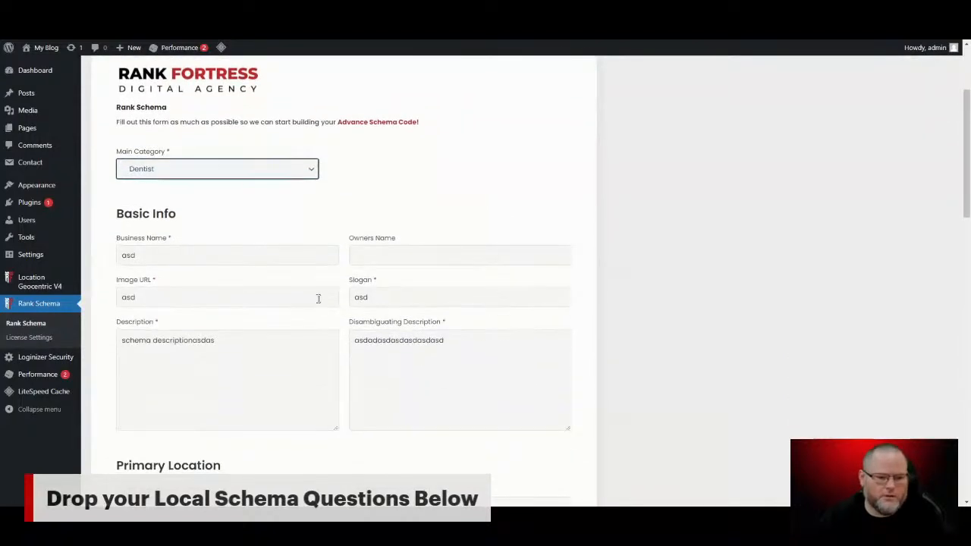
{"action": "left_click", "coordinate": [230, 251]}
{"action": "double_click", "coordinate": [230, 251]}
{"action": "left_click", "coordinate": [376, 255]}
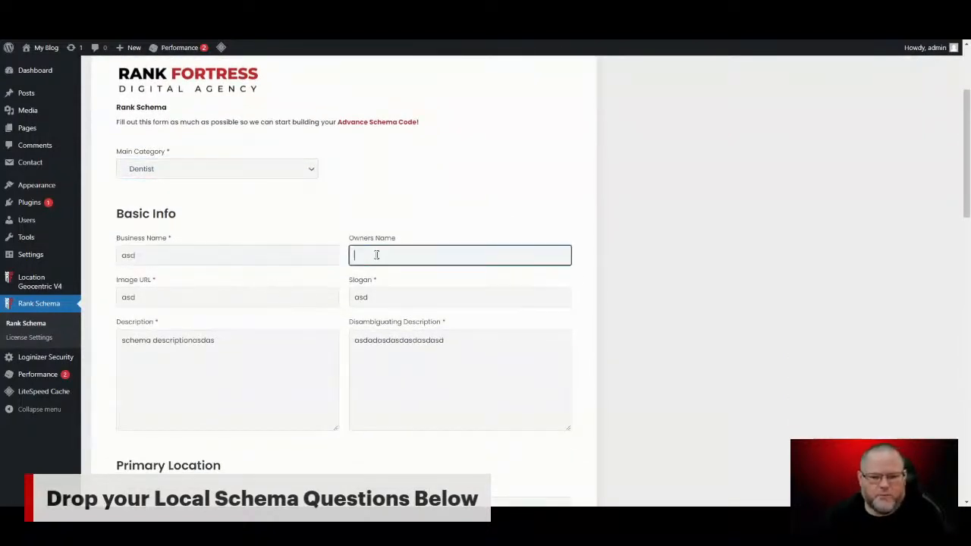
{"action": "double_click", "coordinate": [262, 299]}
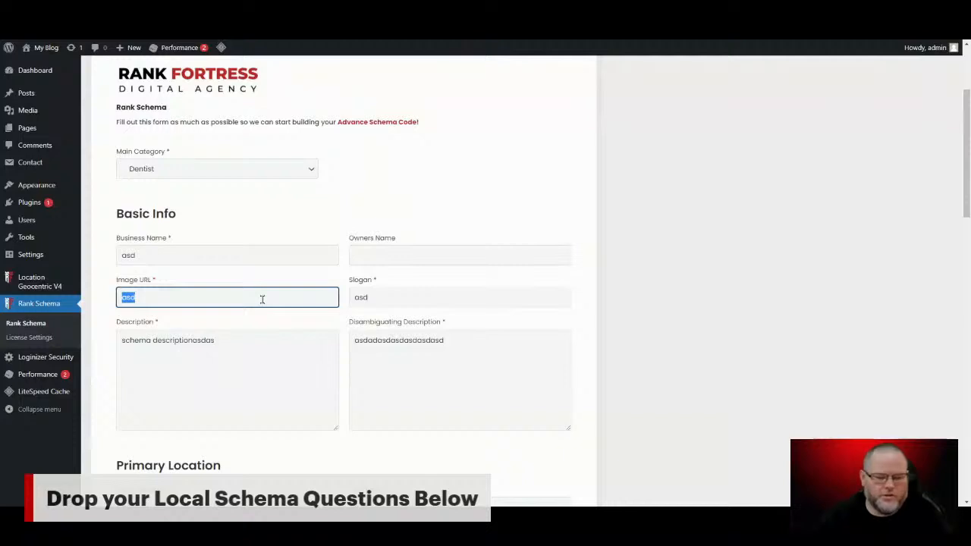
{"action": "double_click", "coordinate": [431, 302]}
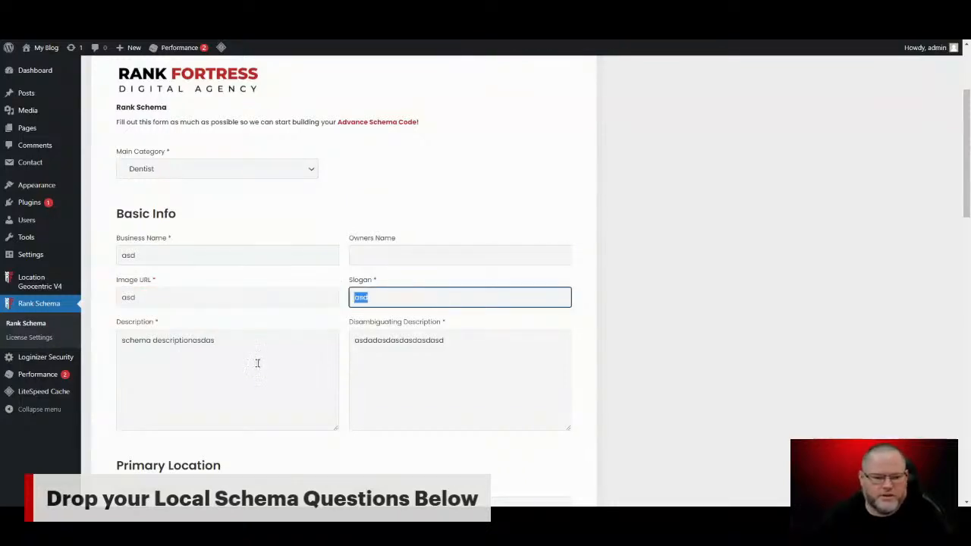
{"action": "scroll", "coordinate": [263, 355], "scroll_direction": "down", "scroll_amount": 2}
{"action": "left_click", "coordinate": [253, 242]}
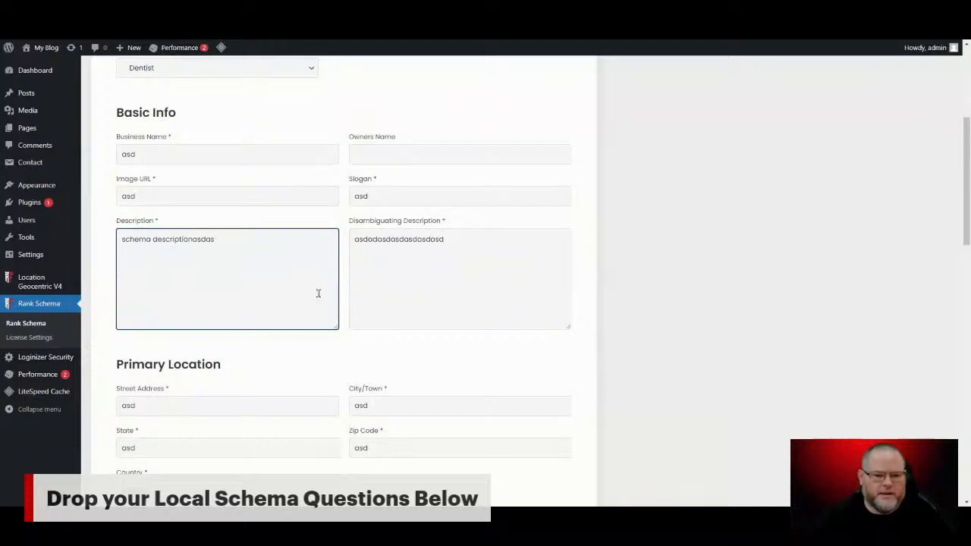
{"action": "scroll", "coordinate": [317, 290], "scroll_direction": "down", "scroll_amount": 3}
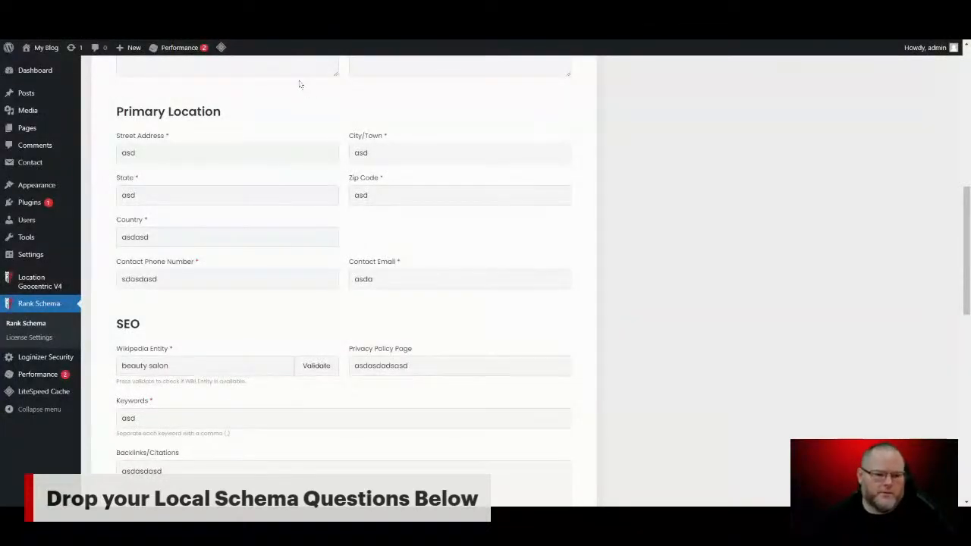
{"action": "triple_click", "coordinate": [207, 111]}
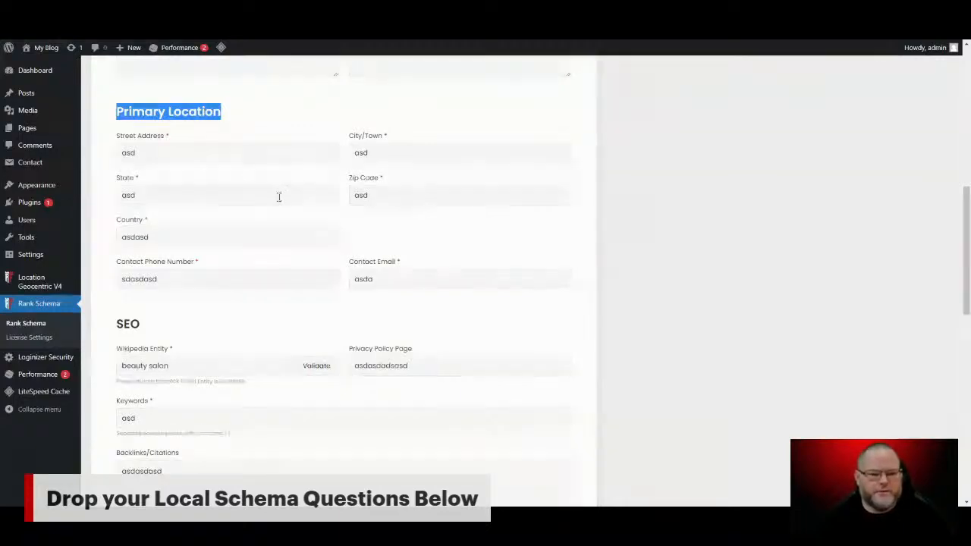
Step: Validate the existing Wikipedia Entity in the SEO section, and replace it with Dentist and validate that
{"action": "scroll", "coordinate": [278, 196], "scroll_direction": "down", "scroll_amount": 5}
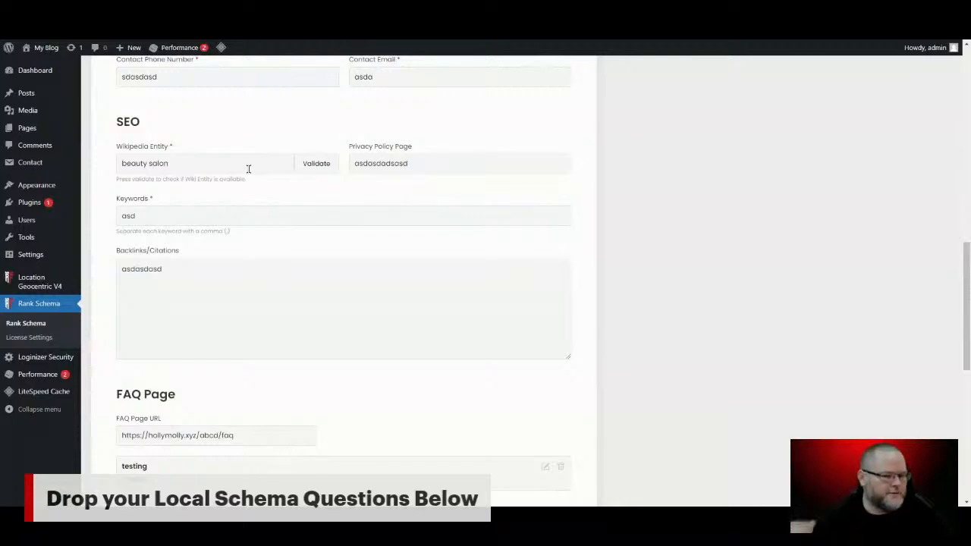
{"action": "left_click", "coordinate": [175, 163]}
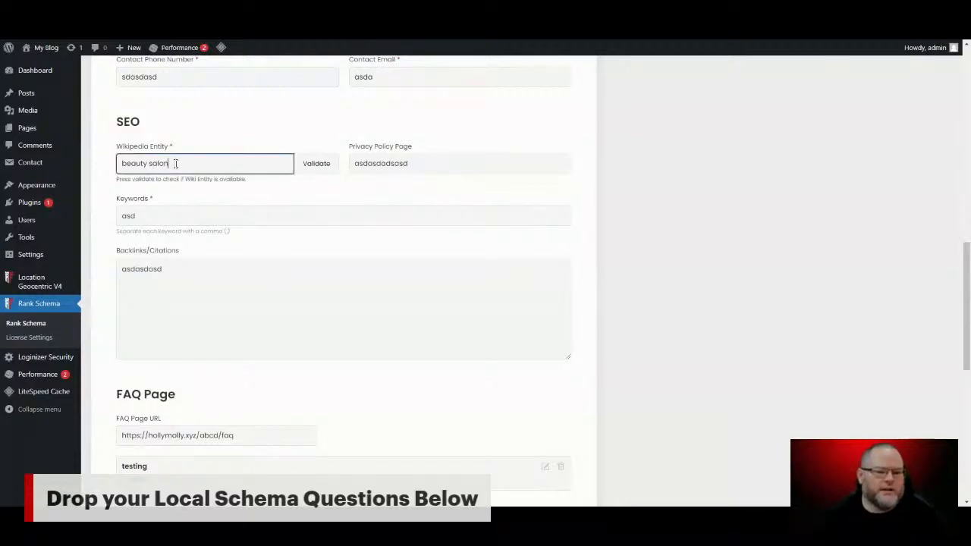
{"action": "left_click", "coordinate": [319, 163]}
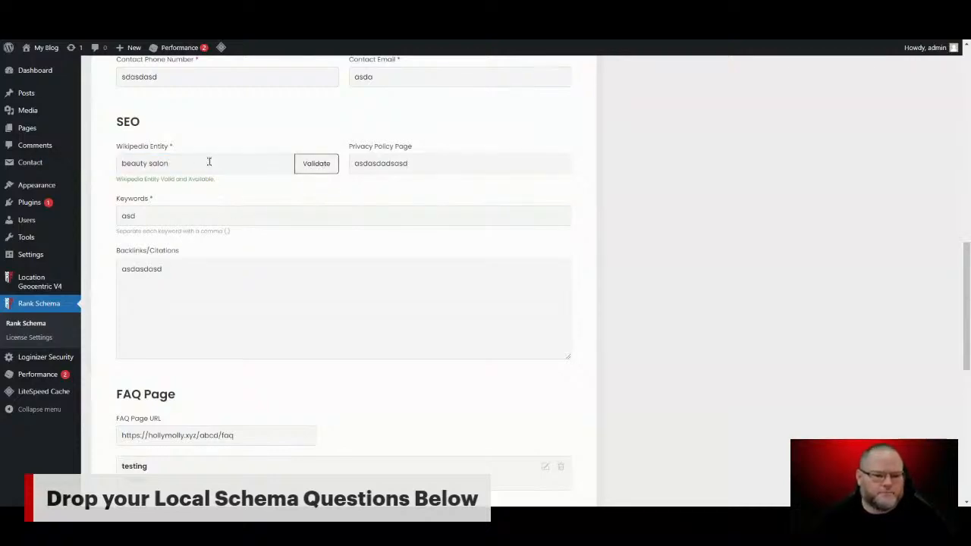
{"action": "triple_click", "coordinate": [209, 161]}
{"action": "type", "text": "Dentist"}
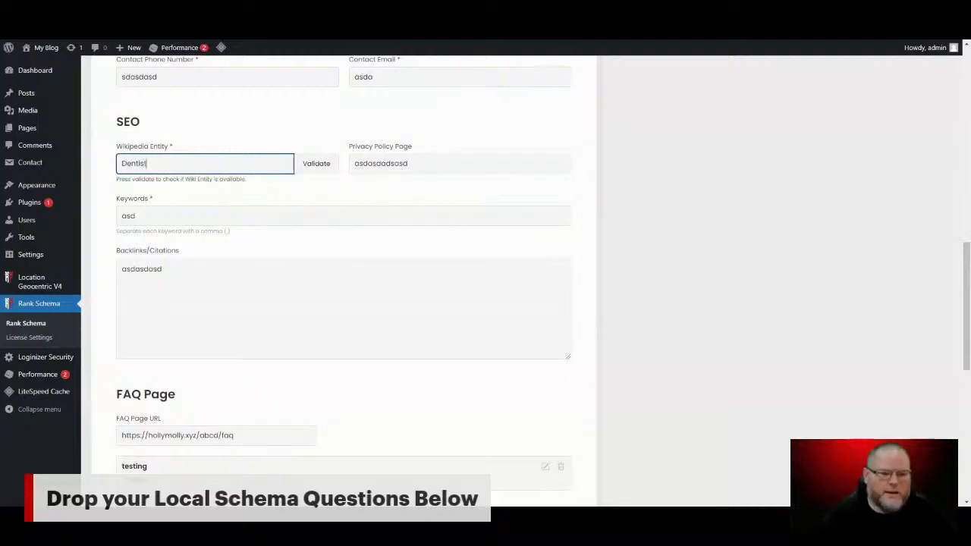
{"action": "left_click", "coordinate": [317, 164]}
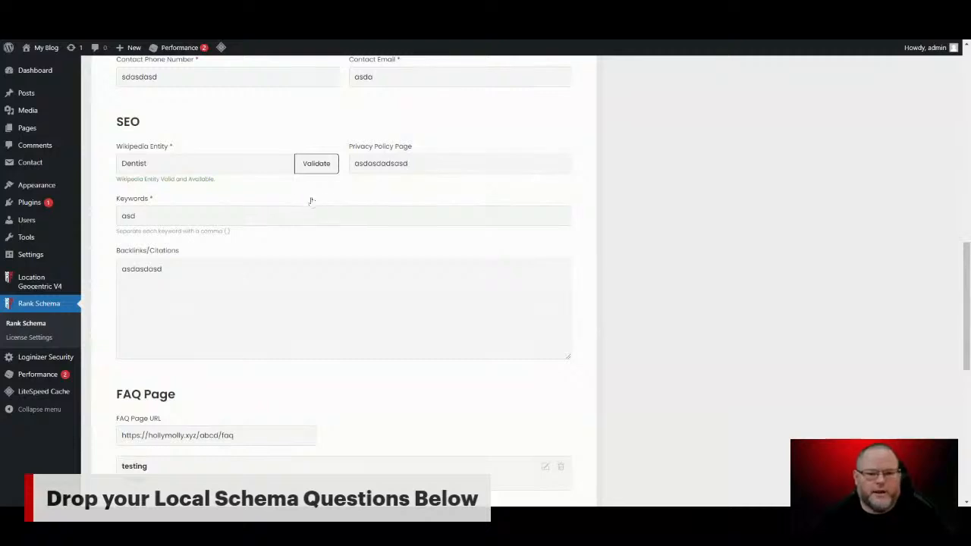
Step: Examine the Privacy Policy Page, Keywords and Backlinks/Citations fields in the SEO section
{"action": "double_click", "coordinate": [393, 162]}
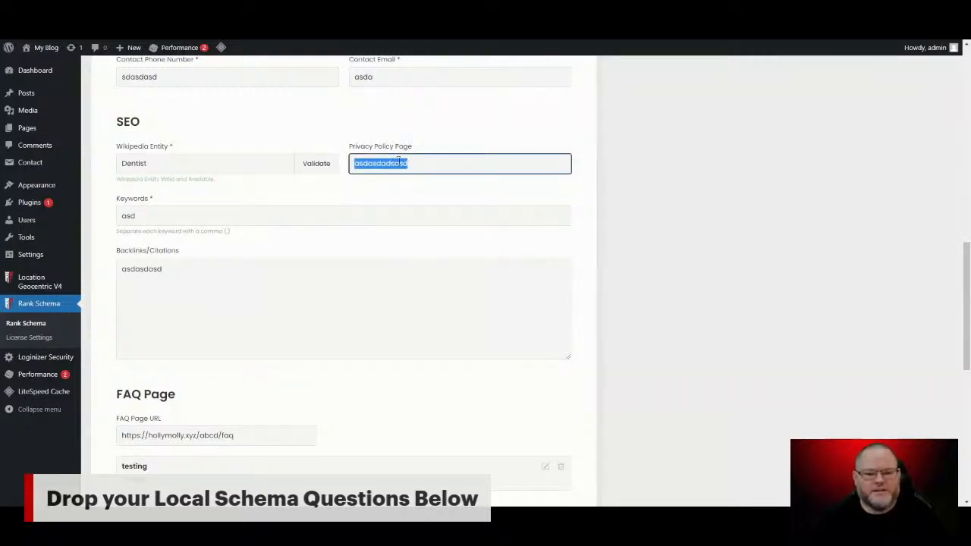
{"action": "left_click", "coordinate": [297, 215]}
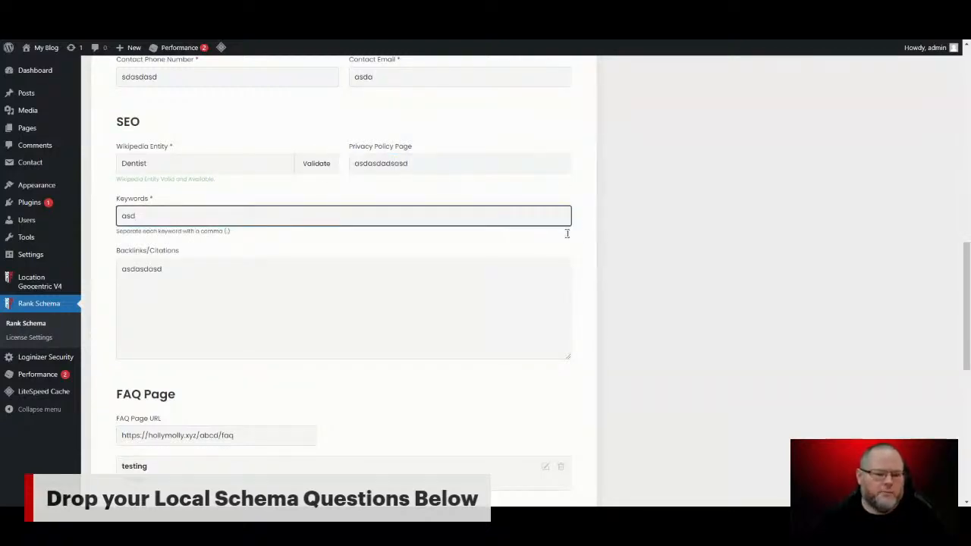
{"action": "scroll", "coordinate": [314, 228], "scroll_direction": "down", "scroll_amount": 3}
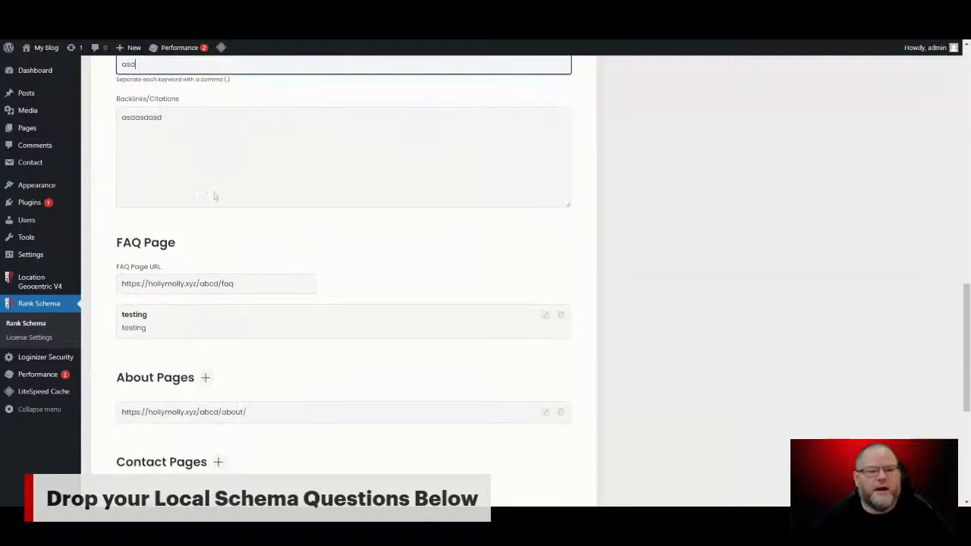
{"action": "left_click", "coordinate": [193, 117]}
{"action": "key", "text": "ctrl+a"}
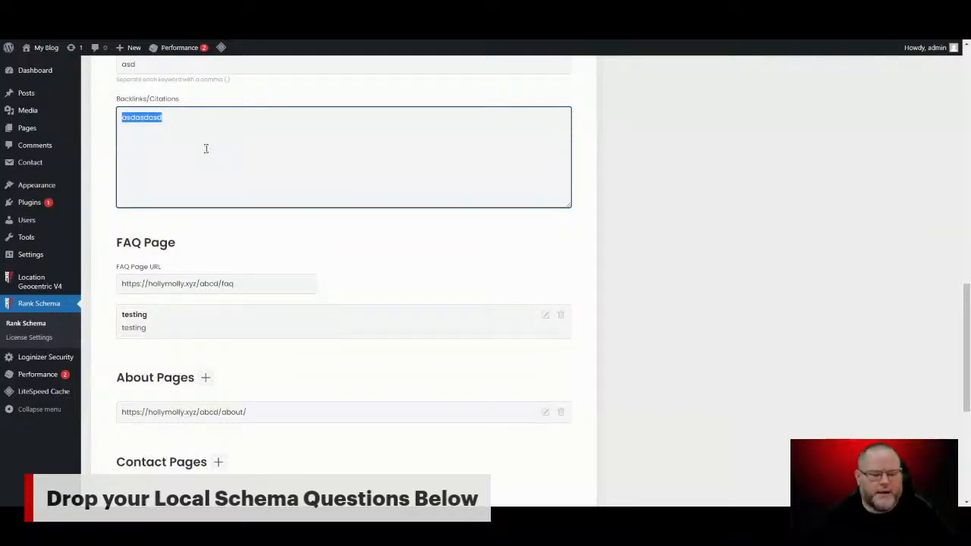
Step: Review the FAQ Page URL and entry, and the About, Contact, Service, Service Area and Blog Post page sections
{"action": "scroll", "coordinate": [238, 219], "scroll_direction": "down", "scroll_amount": 2}
{"action": "scroll", "coordinate": [234, 208], "scroll_direction": "up", "scroll_amount": 1}
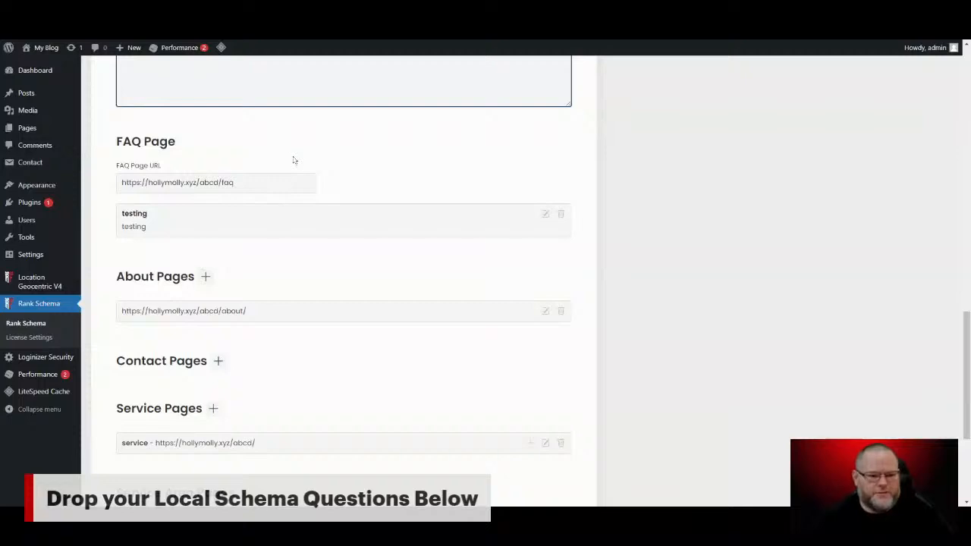
{"action": "double_click", "coordinate": [278, 187]}
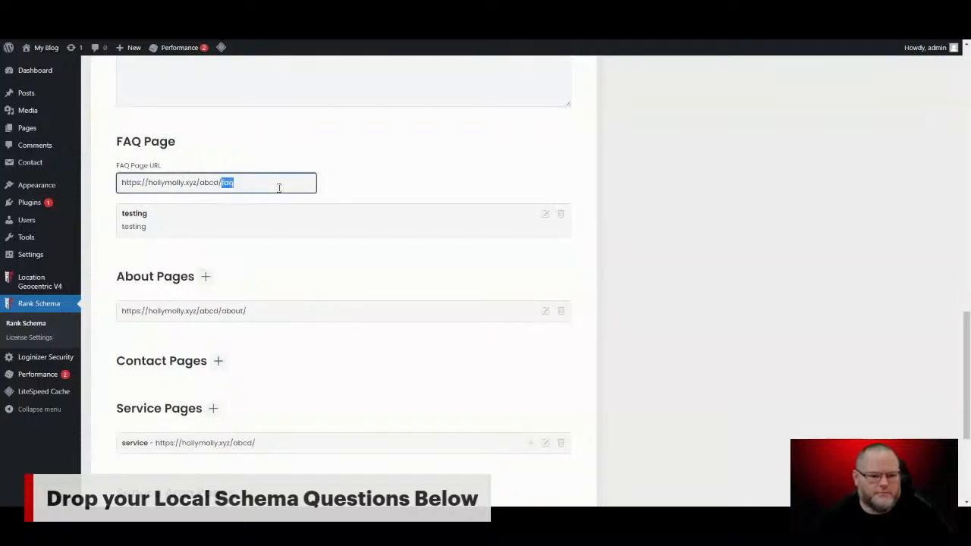
{"action": "key", "text": "ctrl+a"}
{"action": "left_click", "coordinate": [273, 221]}
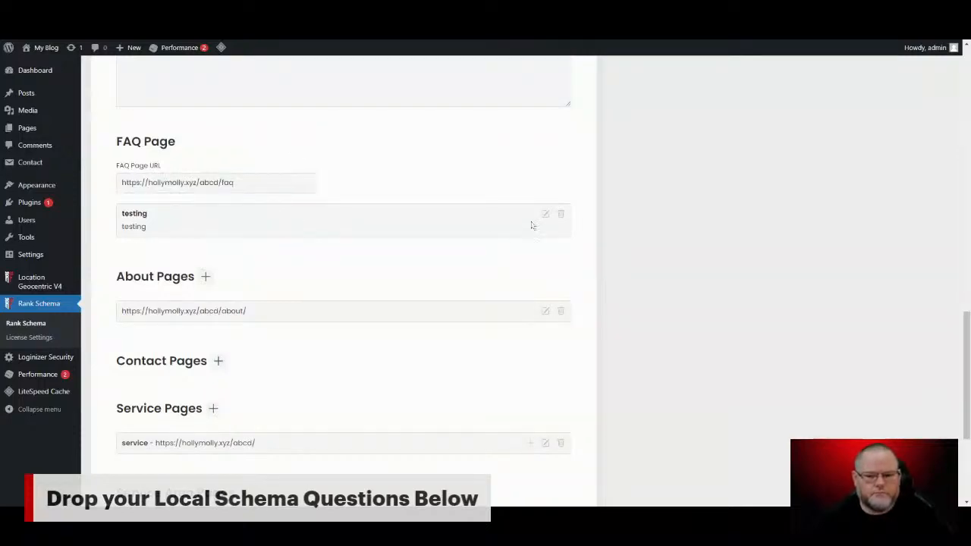
{"action": "scroll", "coordinate": [317, 212], "scroll_direction": "down", "scroll_amount": 1}
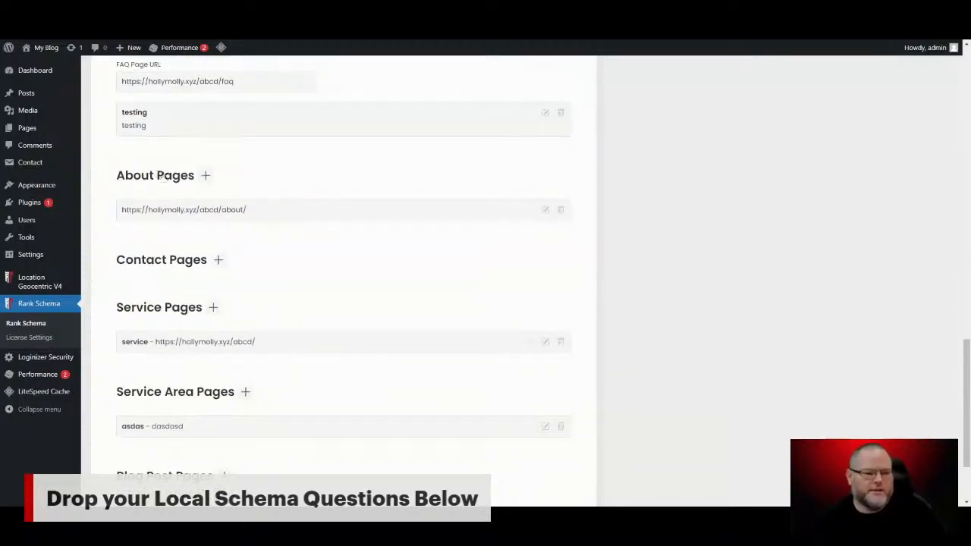
{"action": "scroll", "coordinate": [211, 222], "scroll_direction": "down", "scroll_amount": 1}
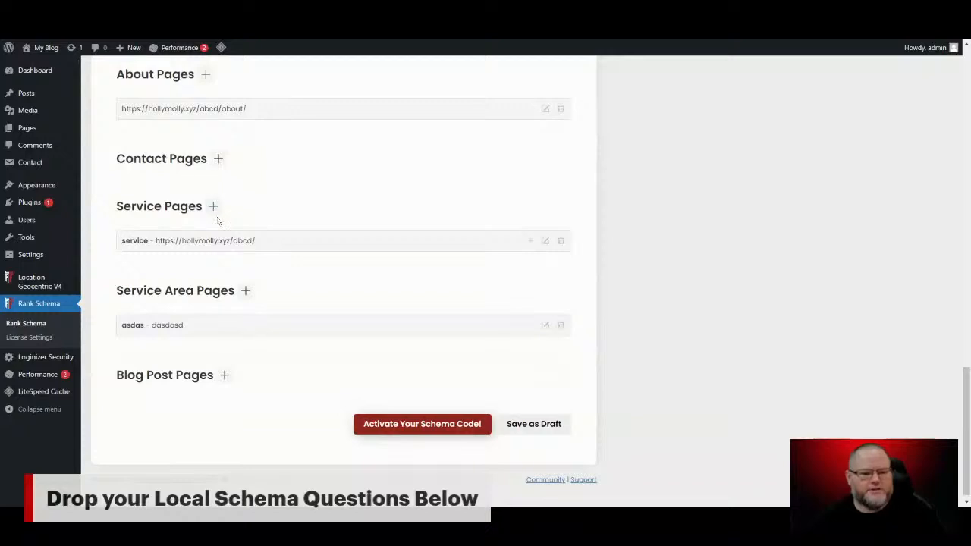
{"action": "scroll", "coordinate": [222, 231], "scroll_direction": "down", "scroll_amount": 1}
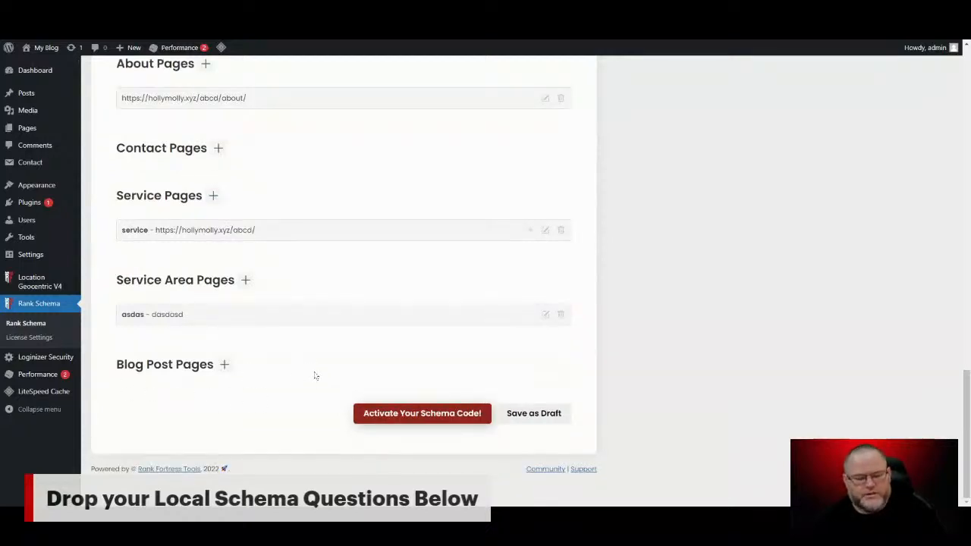
{"action": "scroll", "coordinate": [218, 384], "scroll_direction": "up", "scroll_amount": 20}
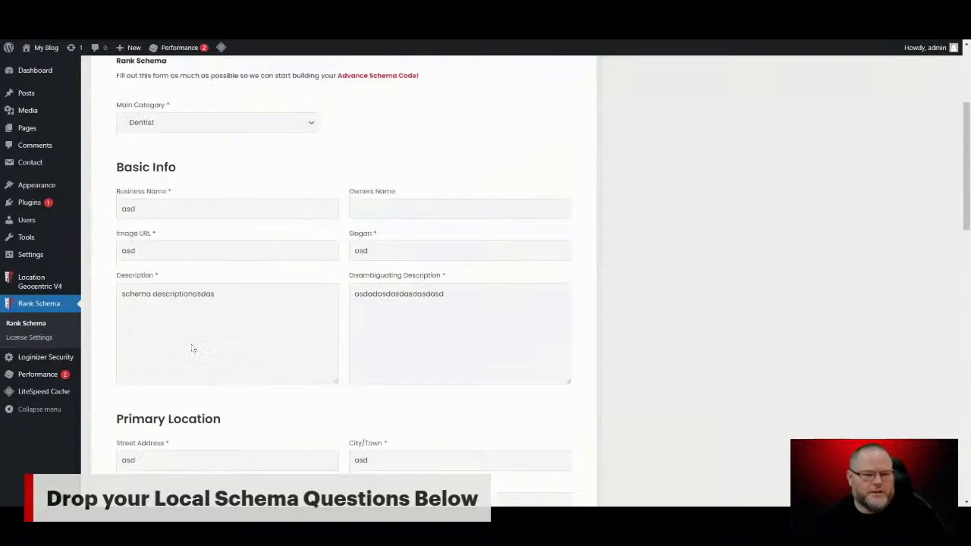